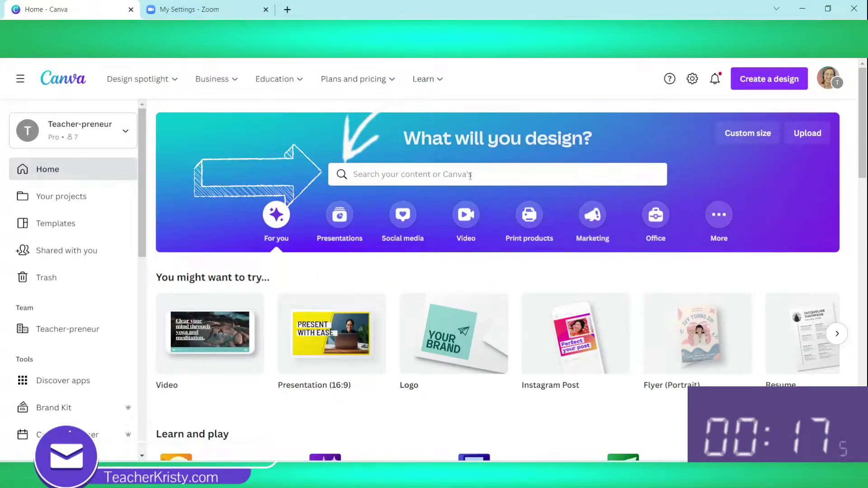
Search Canva for 'virtual background' and open the 'zoom virtual background' template results.
left_click(470, 176)
type("vir")
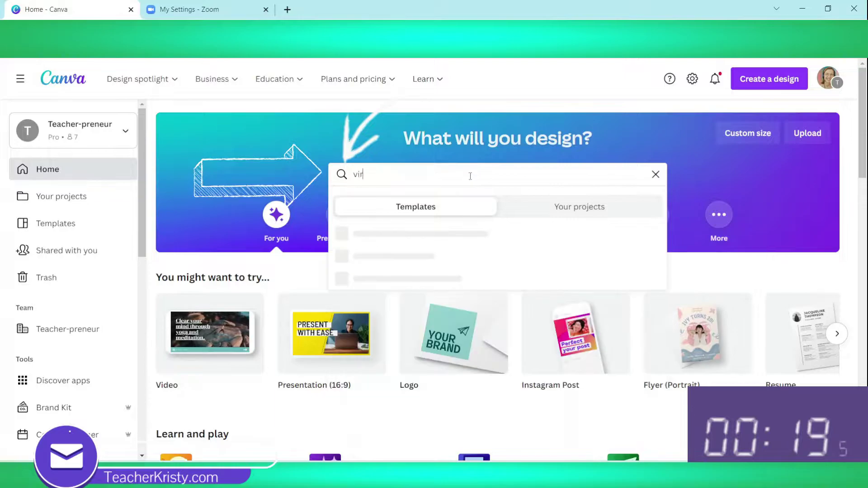
type("tual backgroun")
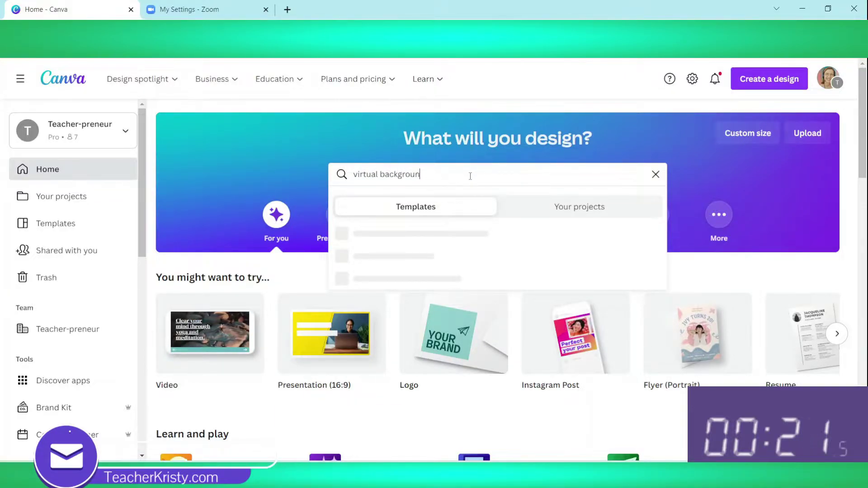
type("d")
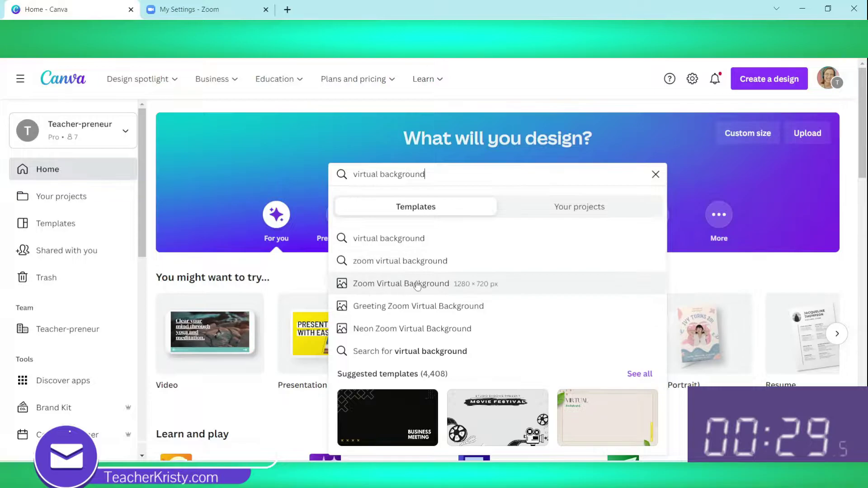
left_click(422, 262)
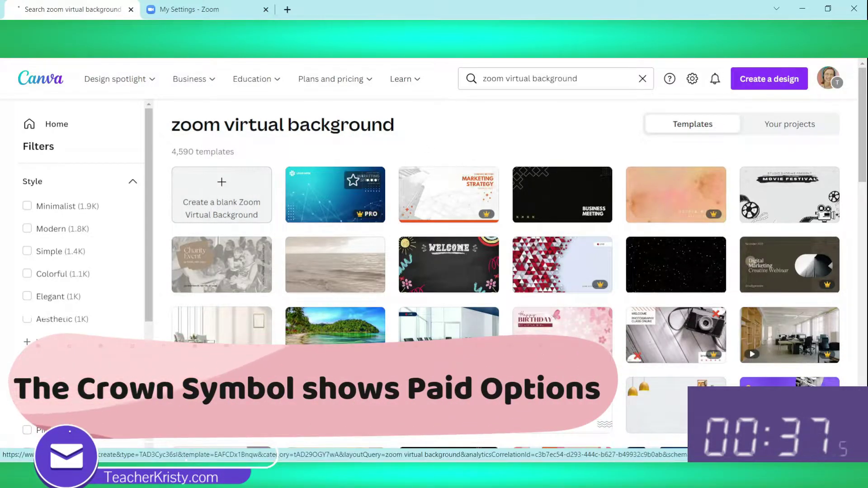
Scroll the zoom virtual background results toward the dark gradient Modern Weekly Meeting template.
mouse_move(368, 214)
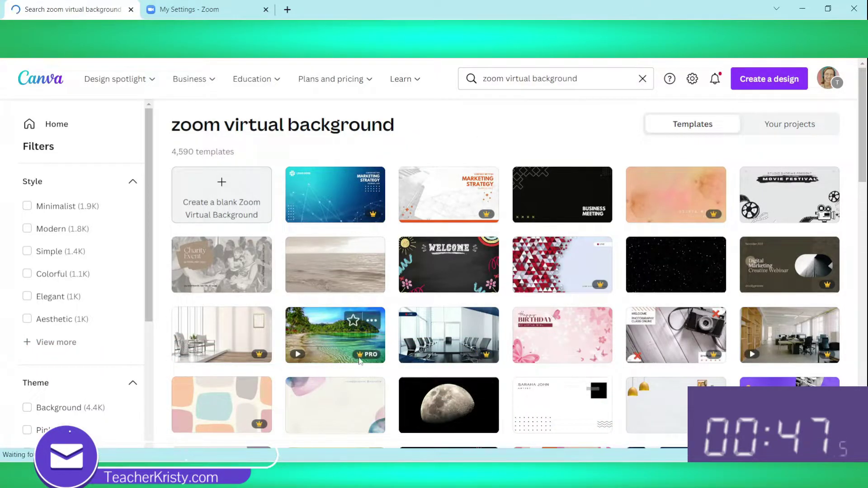
scroll(438, 385, "down", 5)
scroll(448, 359, "down", 1)
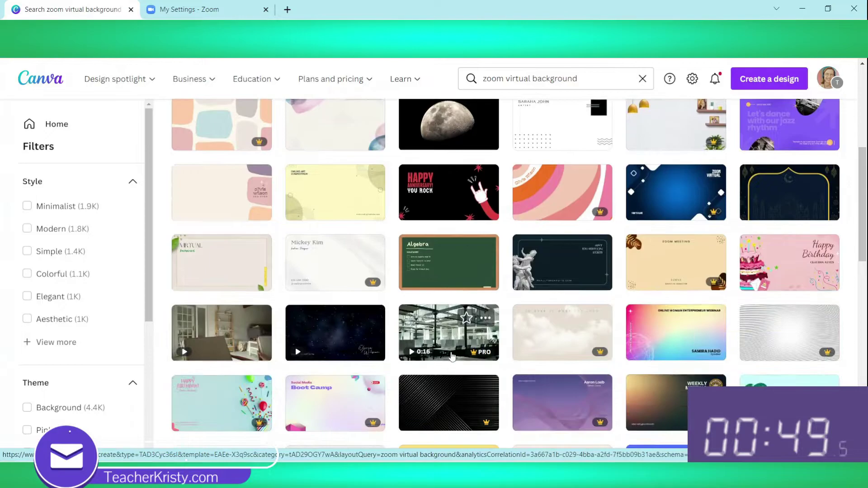
scroll(329, 337, "down", 2)
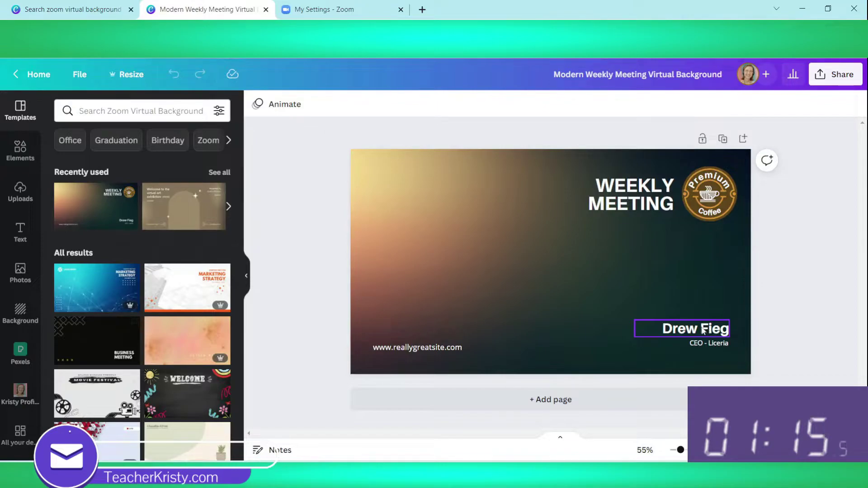
Replace the sample name with the user's own name, delete the CEO - Liceria subtitle, and select the coffee badge.
double_click(703, 331)
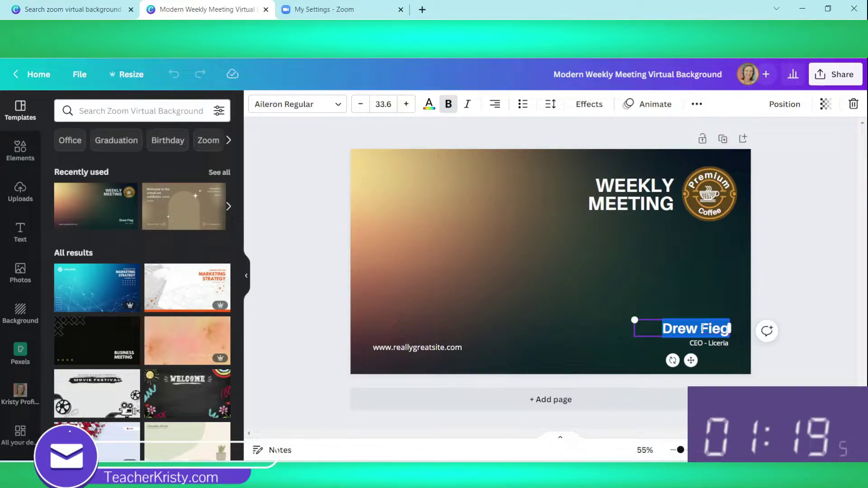
type("Kristy Wells")
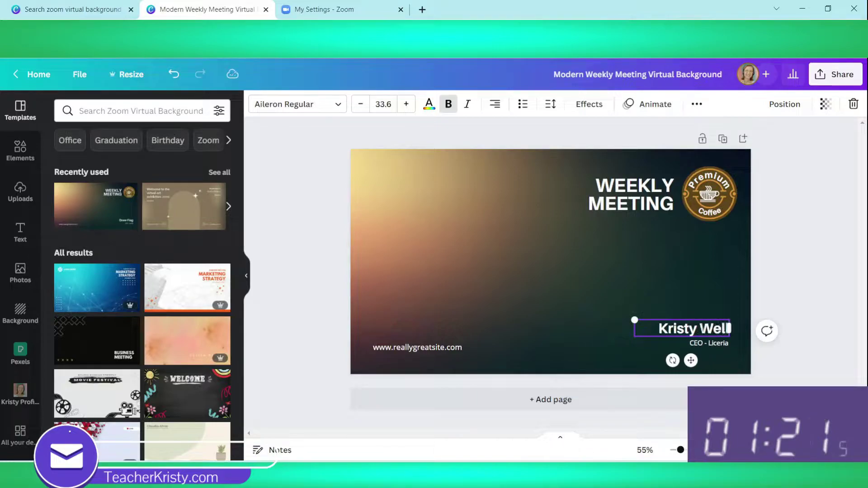
left_click(726, 346)
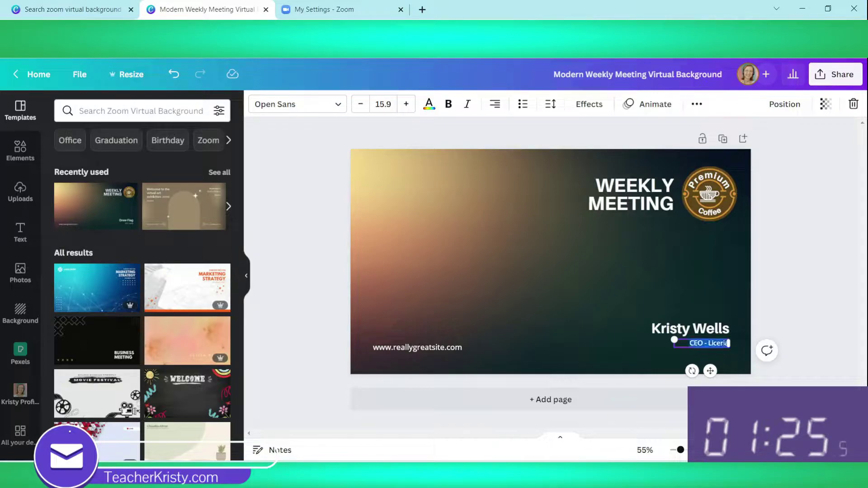
key("BackSpace")
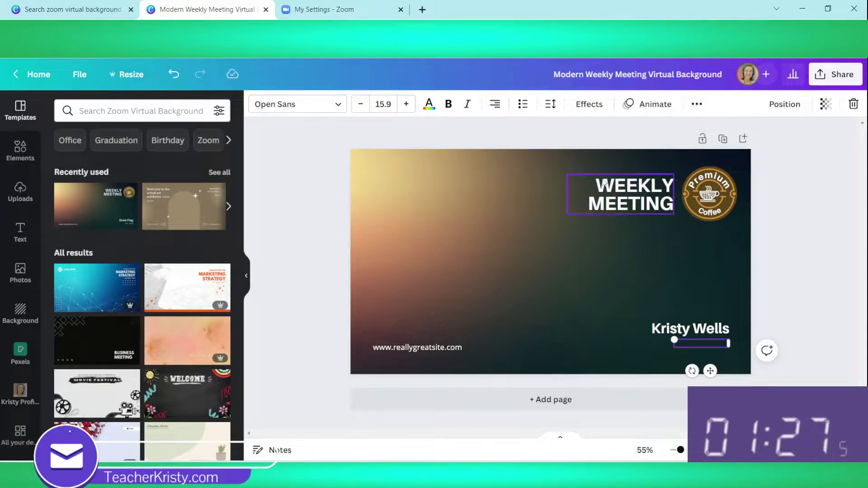
left_click(711, 197)
Delete the round coffee badge, keeping the gradient background after an accidental deletion.
key("Delete")
left_click(712, 198)
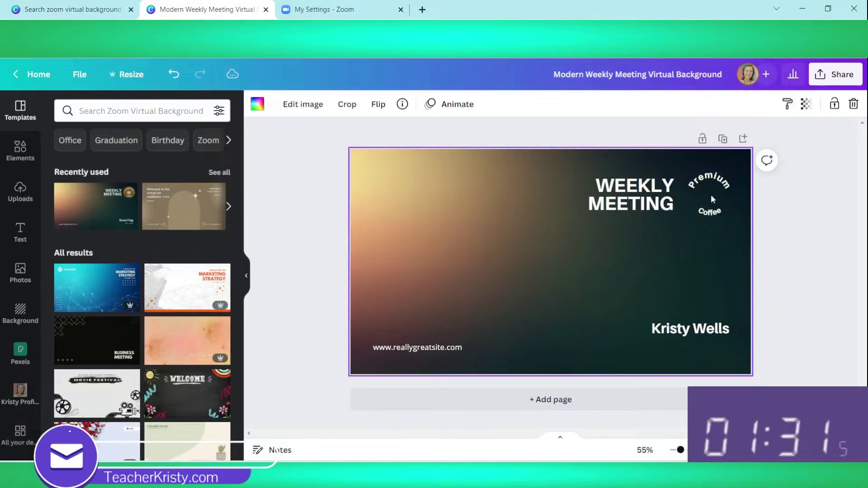
key("Delete")
key("ctrl+z")
Add the K logo from the logos folder and shrink it in the top-right corner.
left_click(21, 398)
left_click(196, 207)
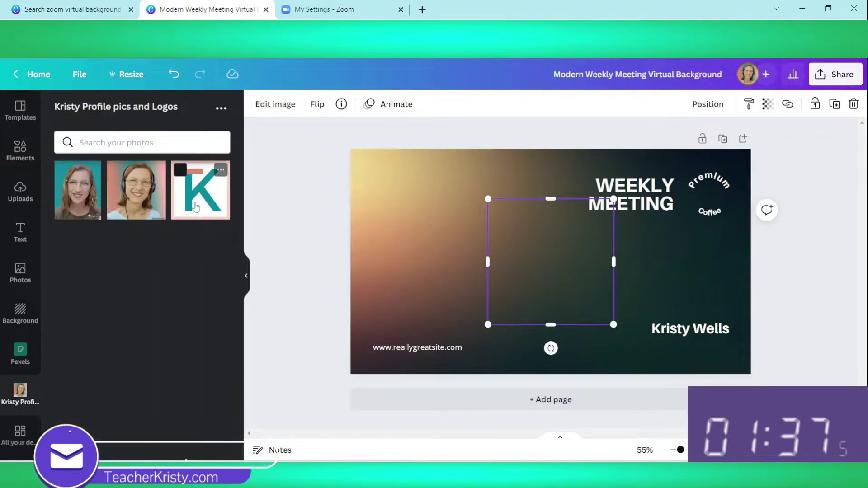
left_click(245, 280)
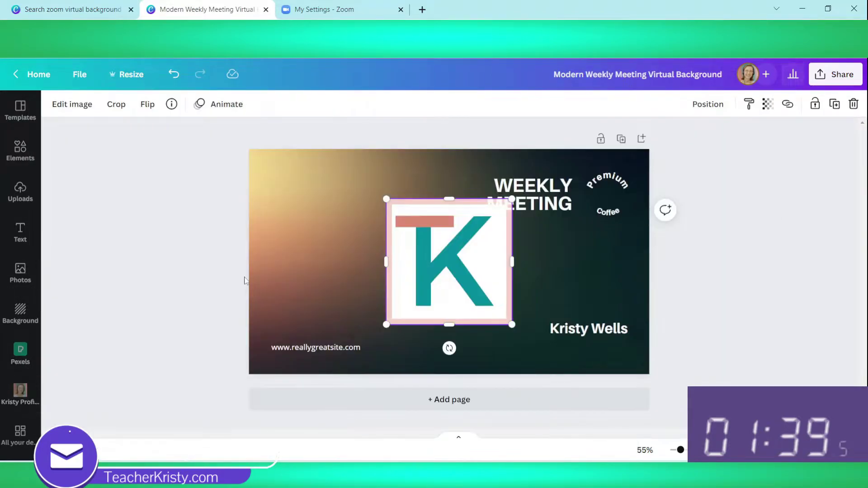
left_click_drag(460, 260, 596, 211)
left_click_drag(524, 277, 595, 206)
Delete the curved Coffee and Premium text.
left_click(608, 214)
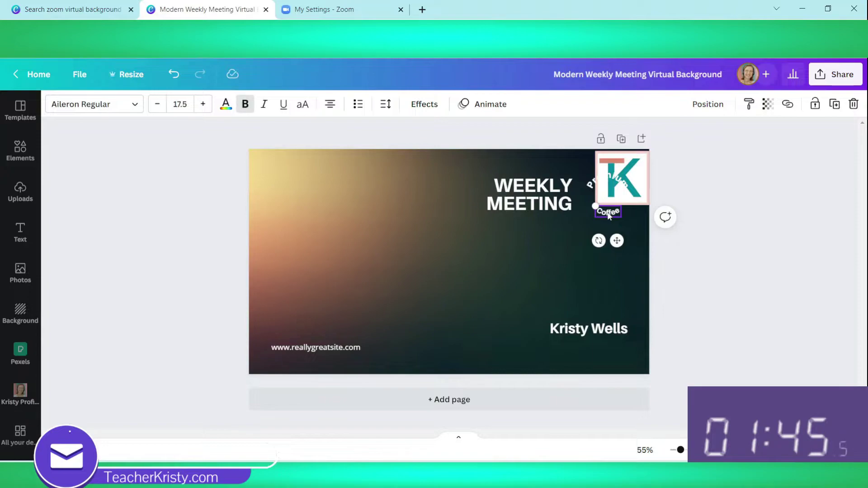
key("Delete")
left_click(591, 182)
key("Delete")
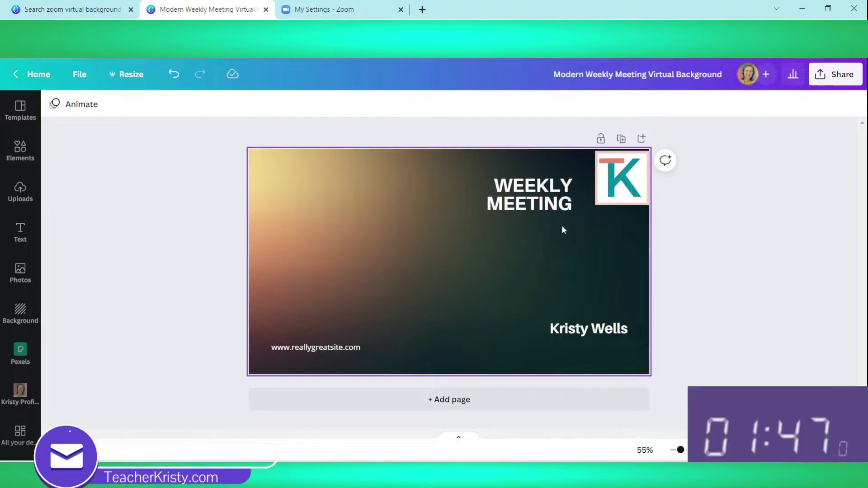
Change the website line from reallygreatsite.com to the user's own website address.
left_click(337, 359)
left_click(334, 353)
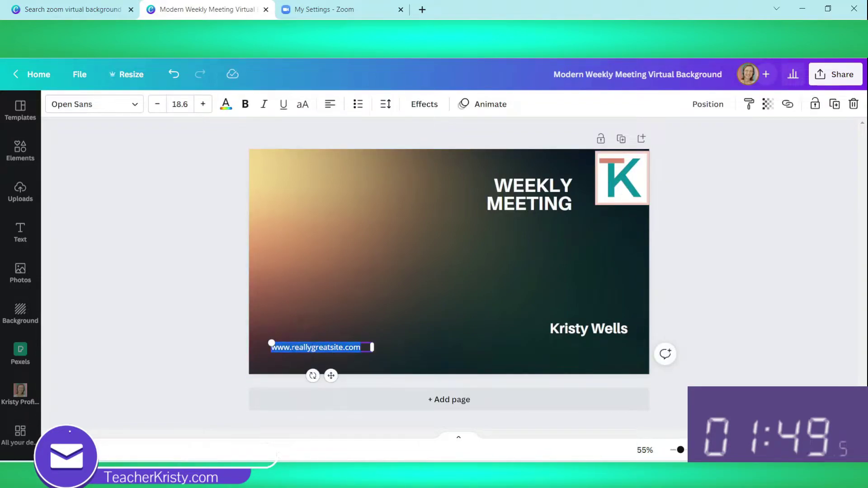
left_click(291, 347)
type("Kristy")
key("Return")
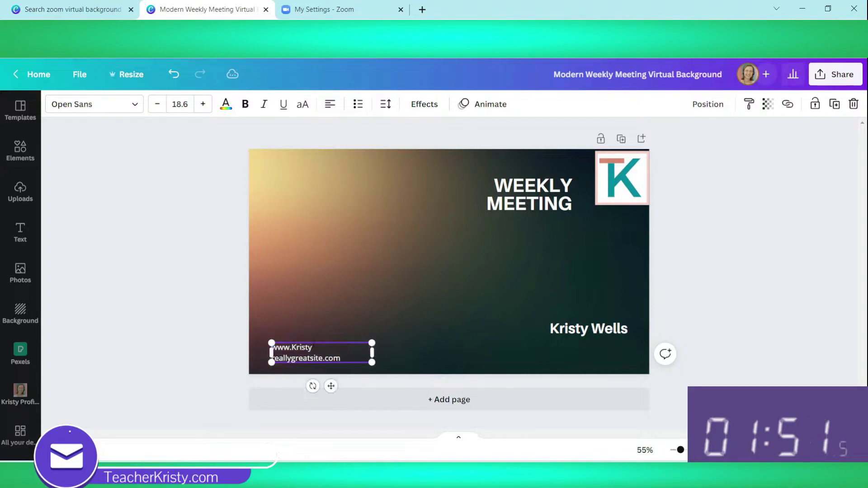
key("Delete")
key("Delete")
key("Delete")
key("Delete")
key("BackSpace")
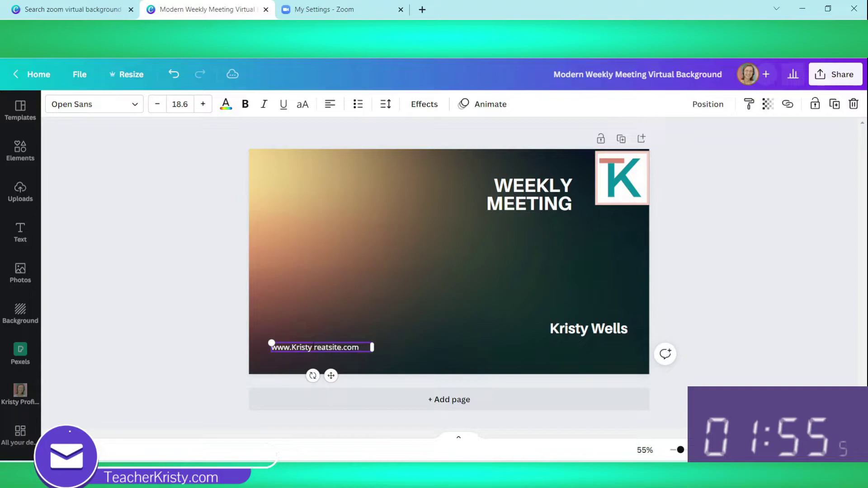
key("Delete")
key("Delete")
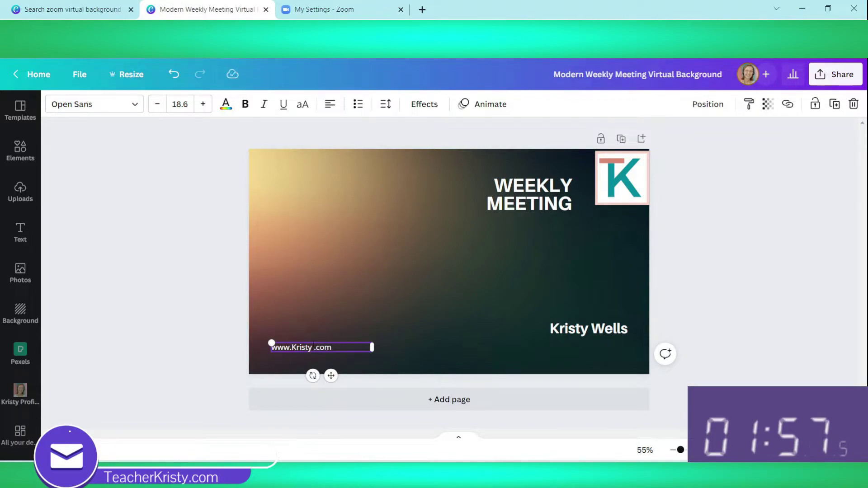
key("BackSpace")
type("Teacher")
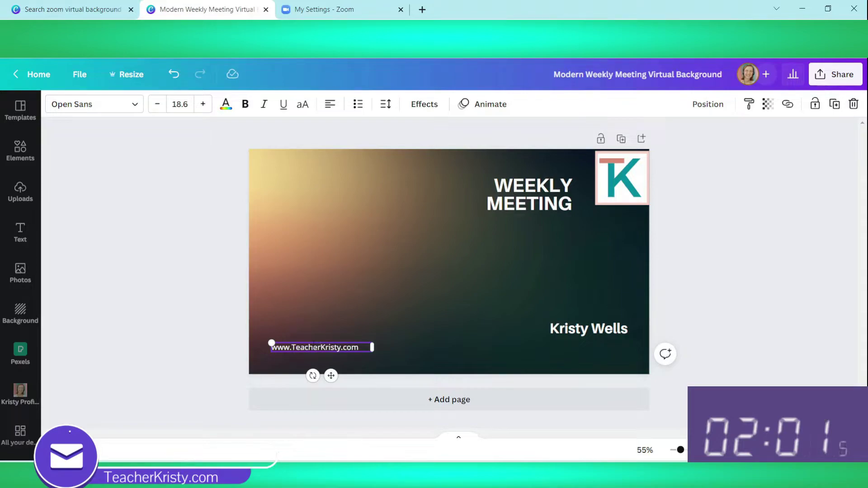
left_click(125, 239)
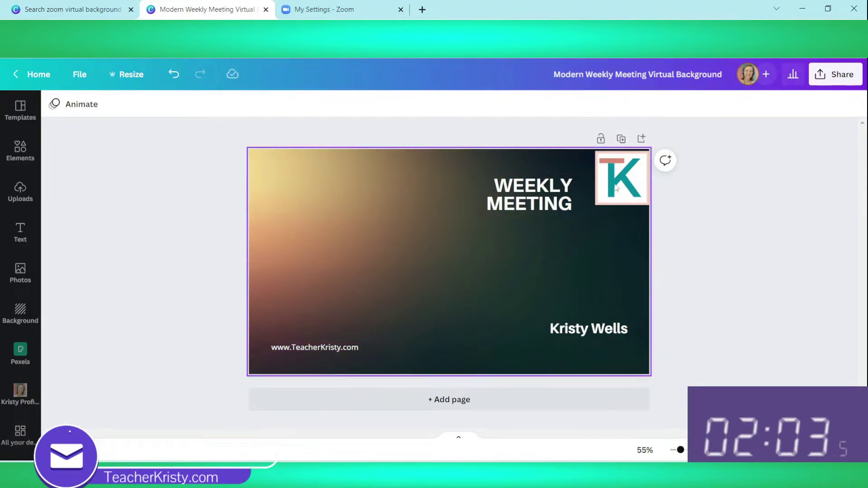
Move the website text under the name and right-align it.
left_click_drag(320, 350, 582, 349)
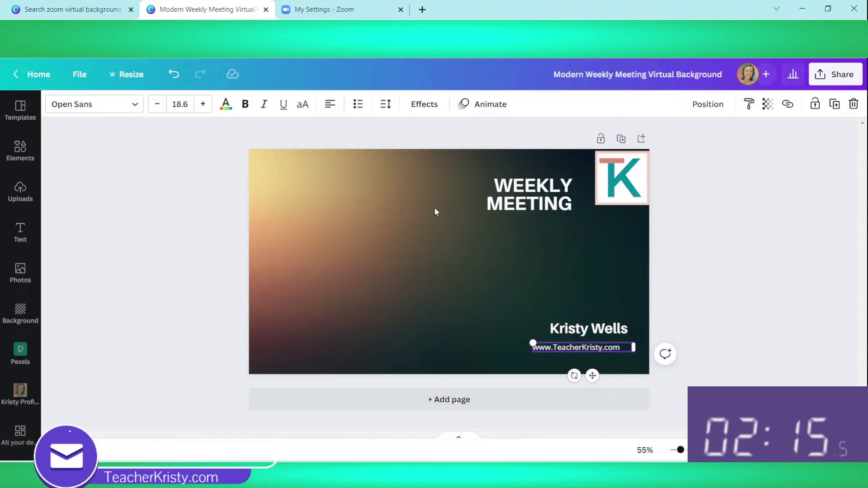
left_click(330, 106)
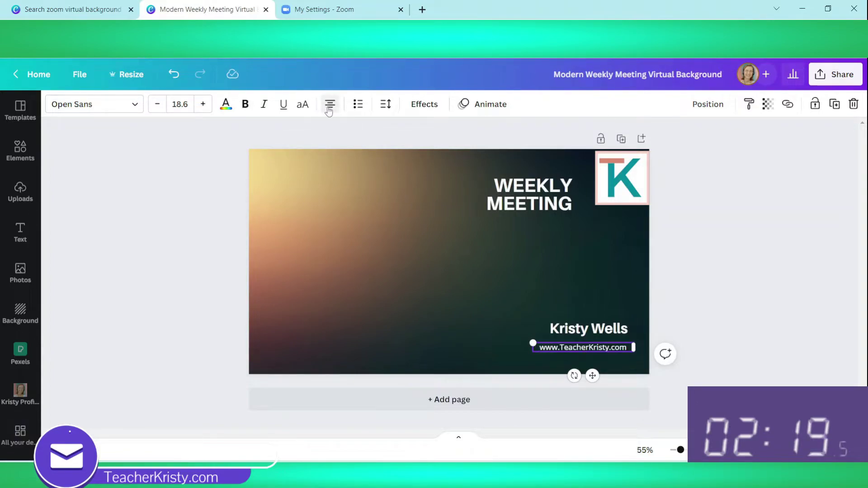
left_click(329, 108)
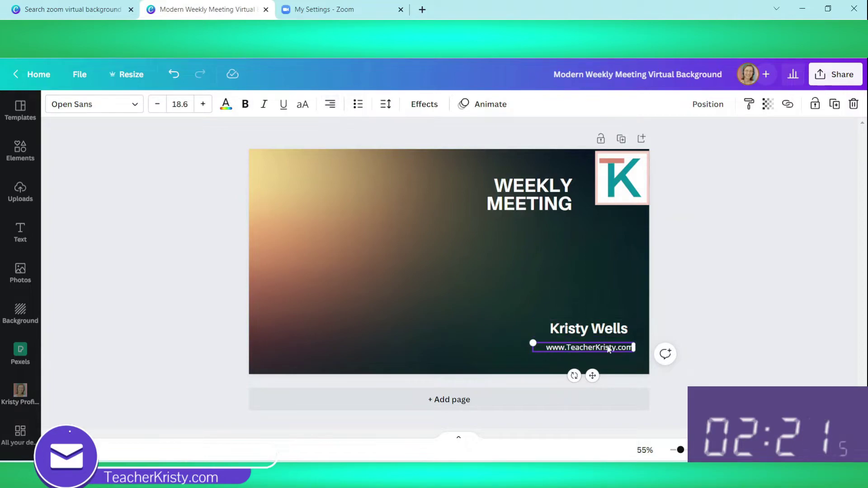
left_click_drag(609, 349, 604, 344)
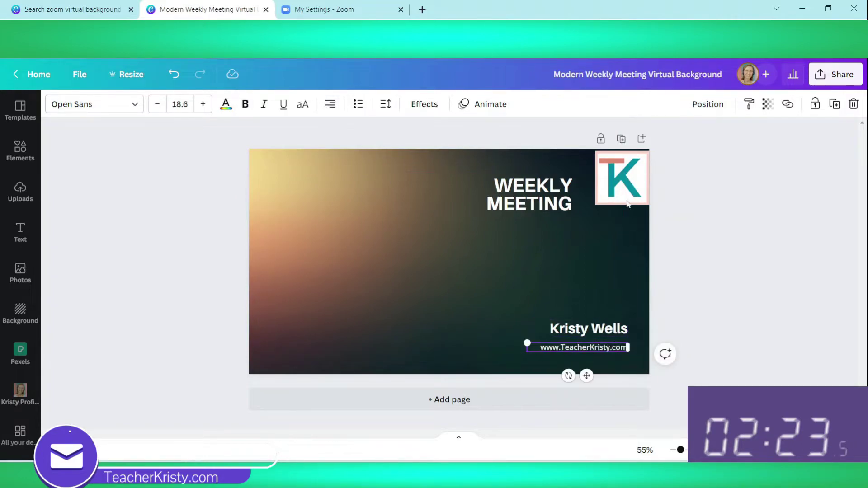
Move the small K logo to the bottom-left corner and shift WEEKLY MEETING toward the right edge.
left_click_drag(624, 174, 281, 343)
left_click(190, 273)
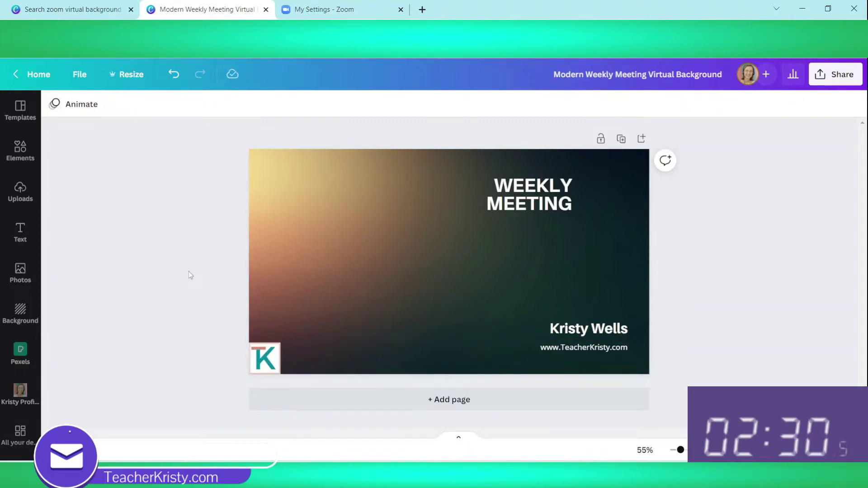
left_click(513, 178)
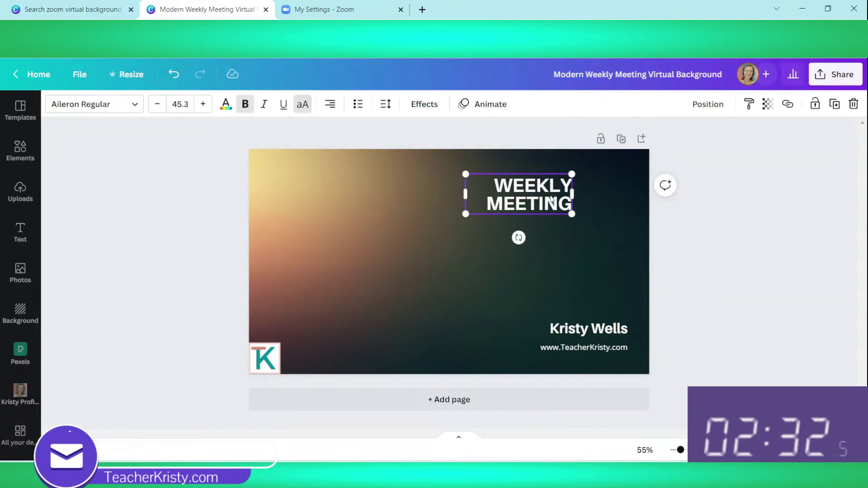
left_click_drag(551, 200, 596, 194)
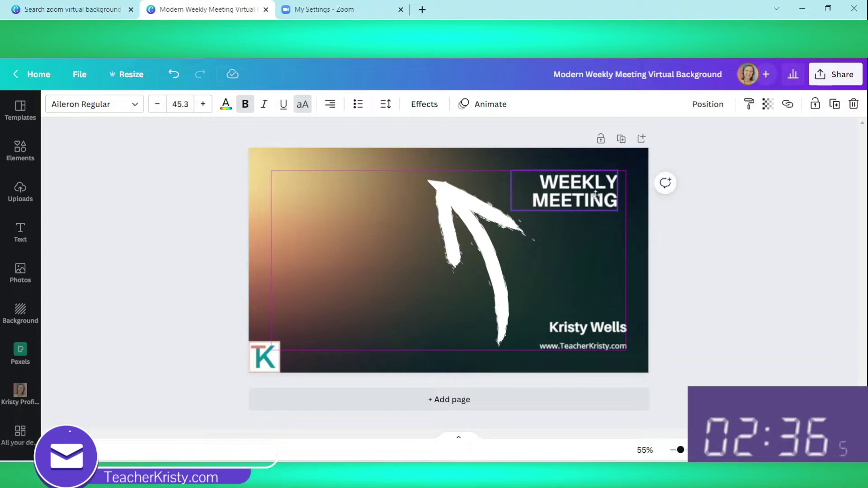
left_click(736, 242)
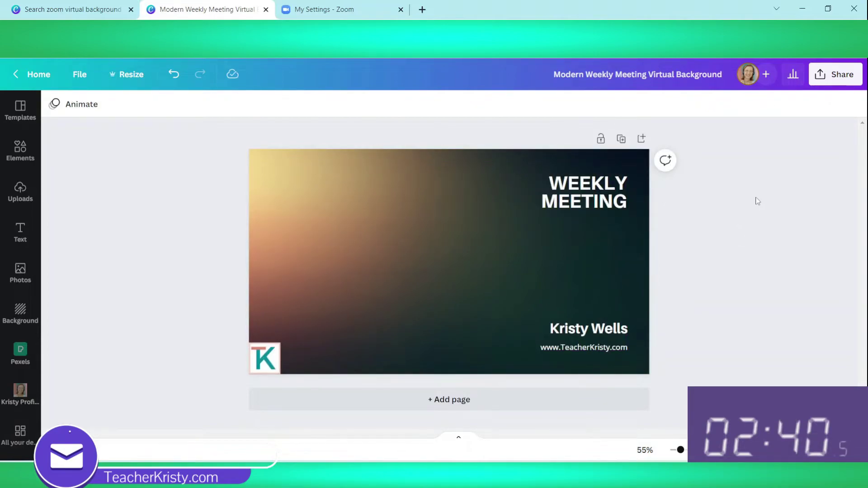
Download the design from the Share menu as a 1280 × 720 PNG.
left_click(824, 77)
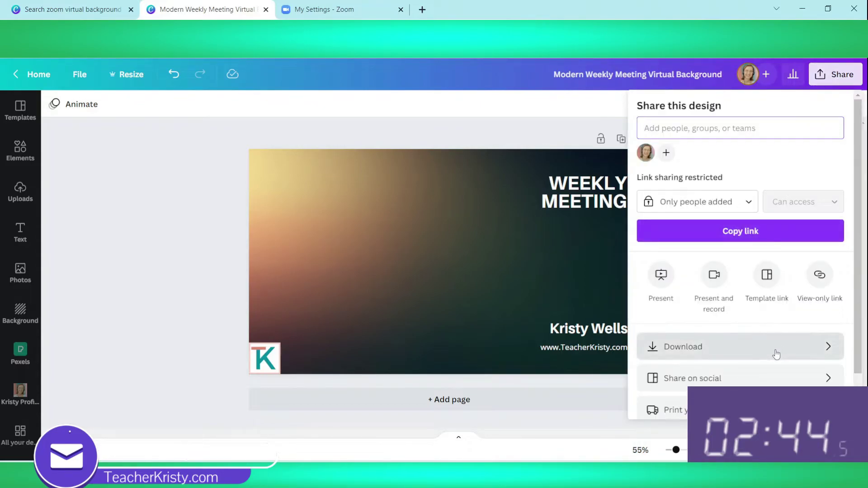
left_click(775, 356)
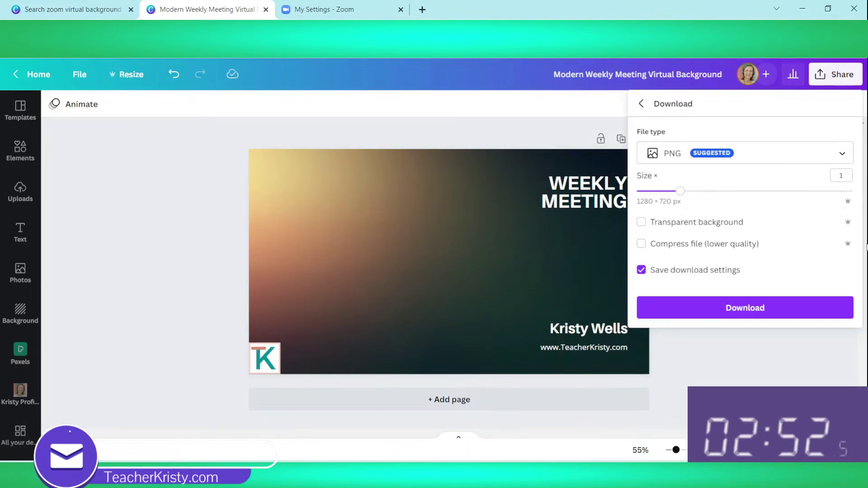
left_click(748, 311)
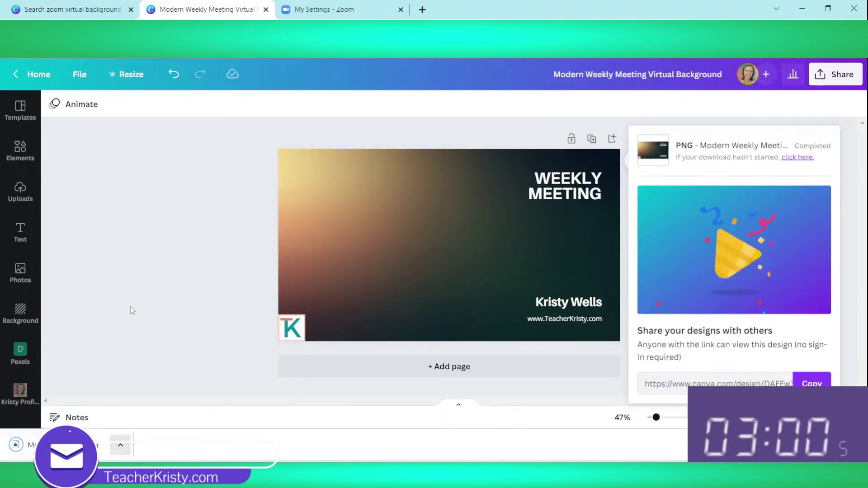
From the Zoom web portal tab, host a new meeting with video on.
left_click(382, 14)
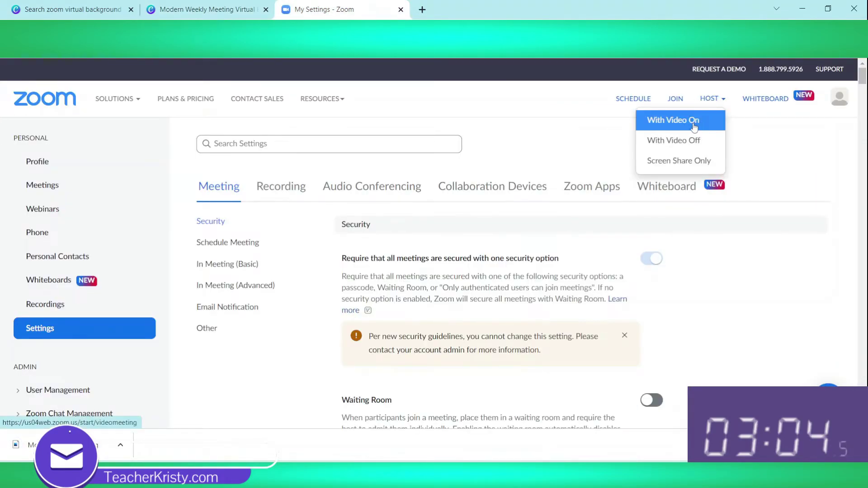
left_click(694, 124)
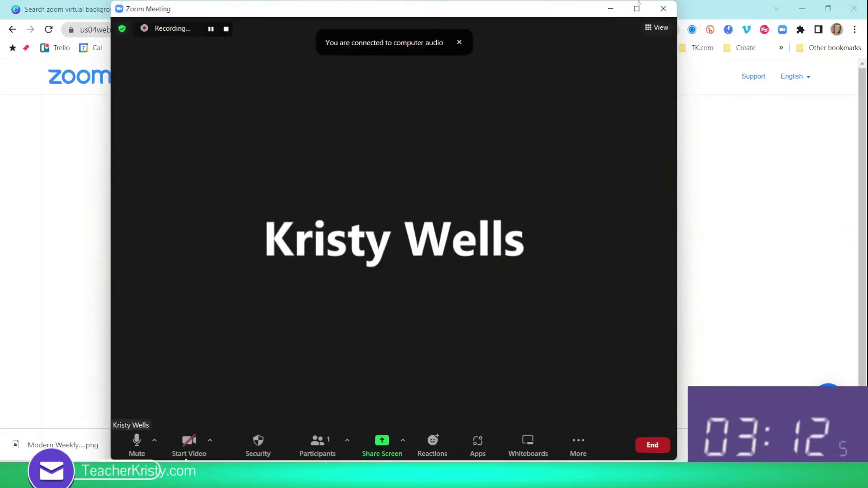
Mute the microphone and stop the meeting recording.
left_click(136, 446)
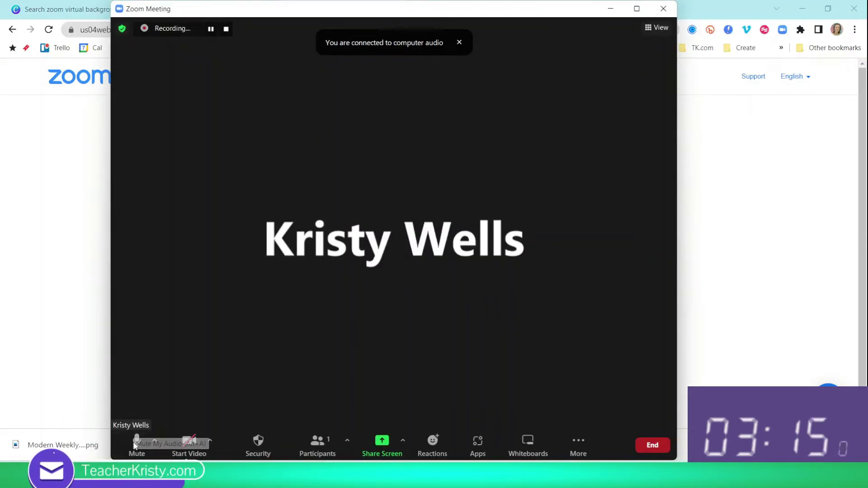
left_click(227, 30)
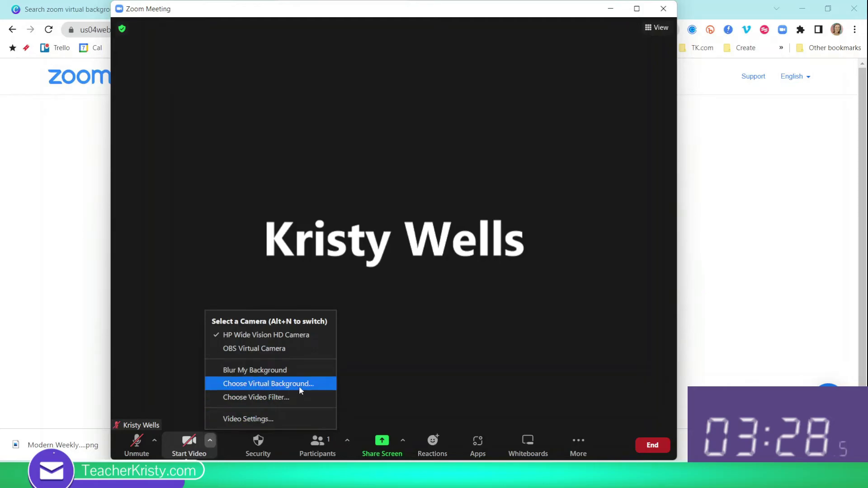
Add the Modern Weekly Meeting Virtual Background image from Downloads as the Zoom virtual background.
left_click(299, 386)
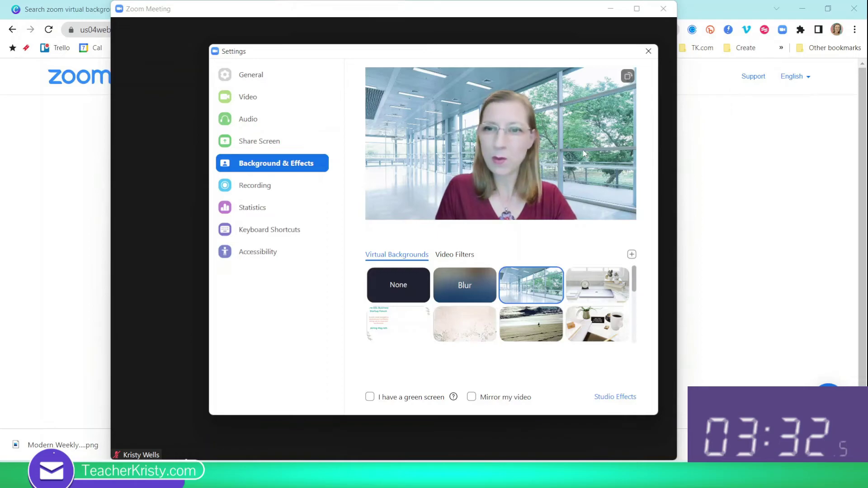
left_click(631, 255)
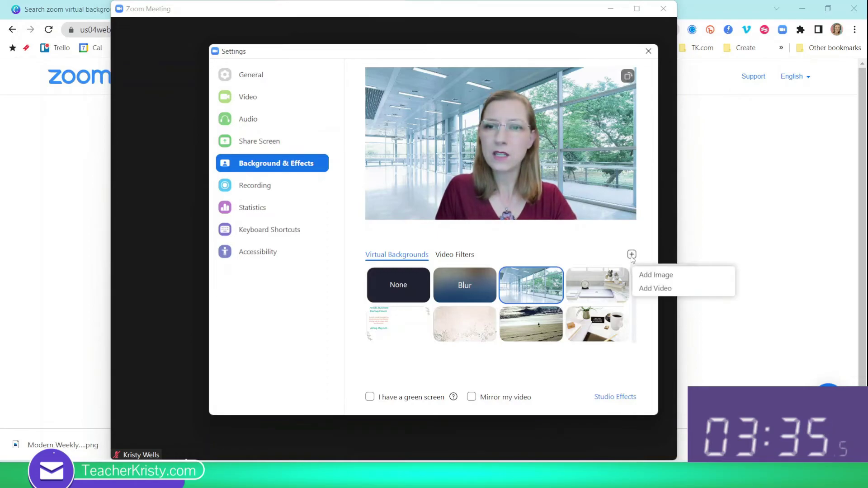
left_click(646, 277)
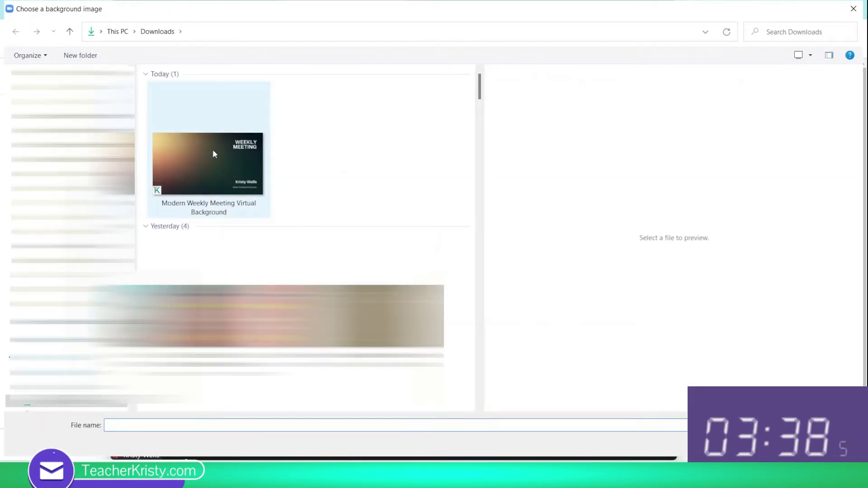
double_click(211, 178)
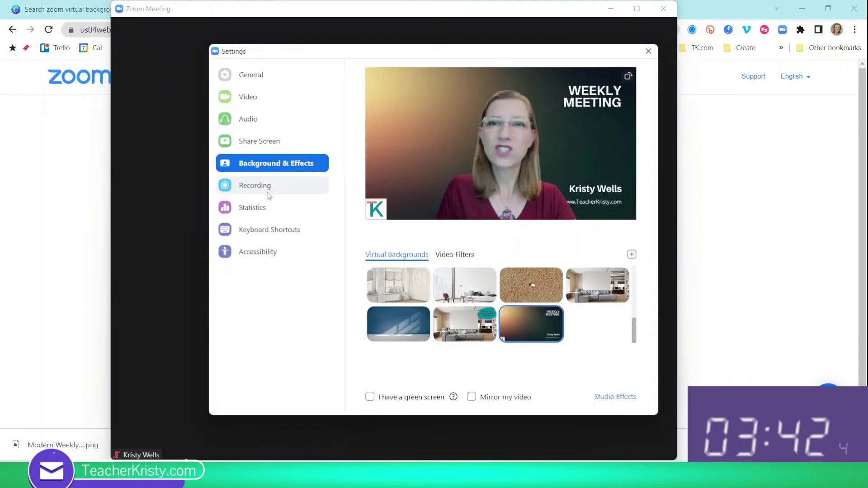
Drag the Zoom Settings window right and back to reveal the Weekly Meeting background behind the speaker.
left_click_drag(281, 51, 482, 78)
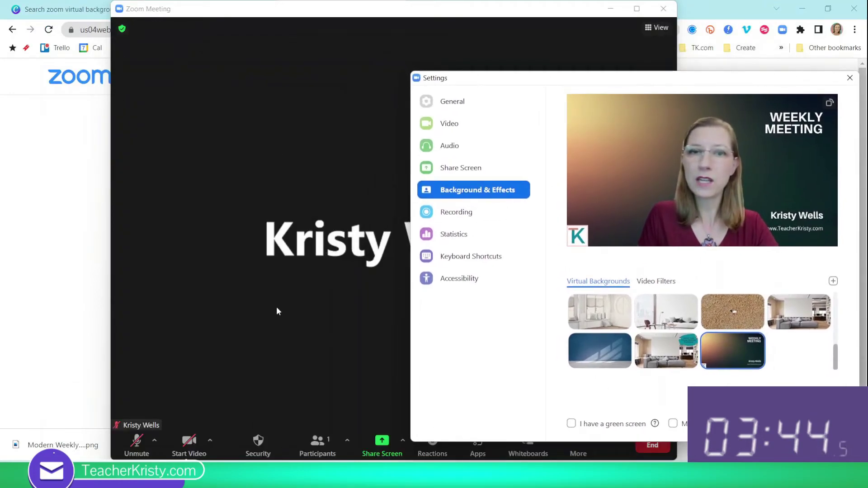
left_click_drag(678, 86, 487, 56)
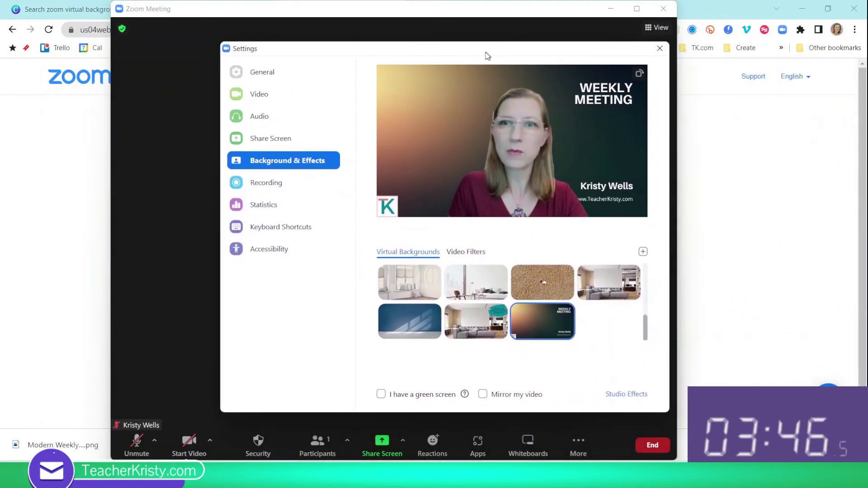